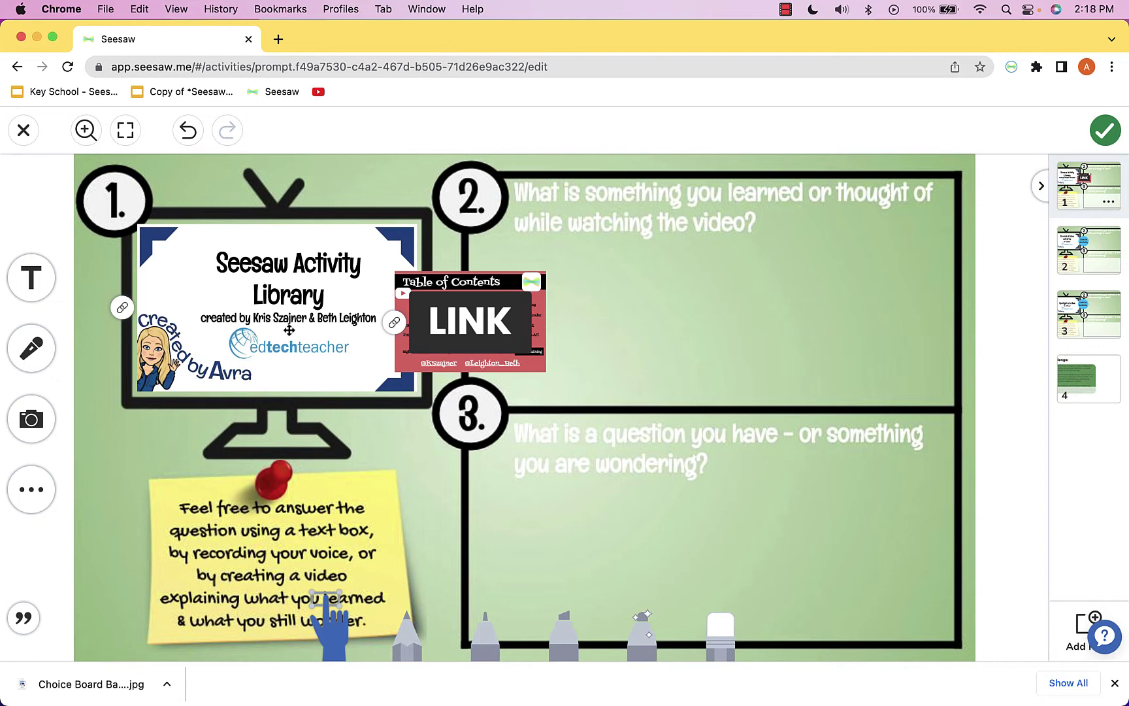
Open the Seesaw Activity Library presentation in a new tab from the LINK image's link preview.
mouse_move(395, 324)
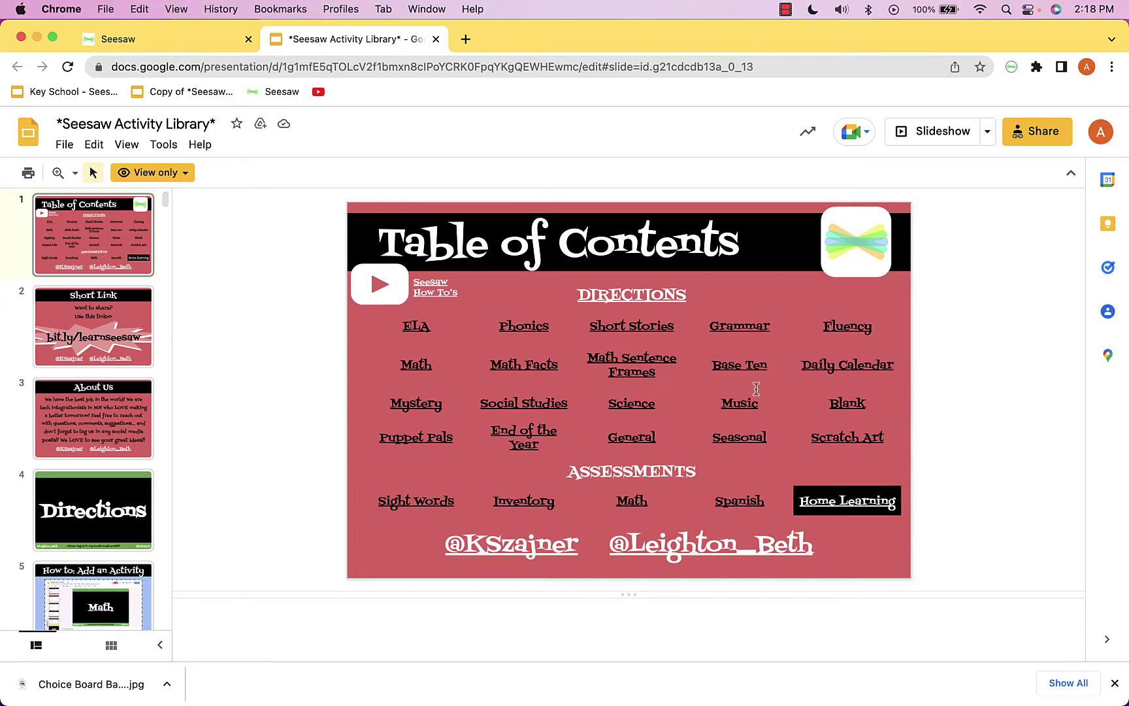
Follow the Table of Contents' Phonics link to the Phonics section at slide 67.
left_click(537, 326)
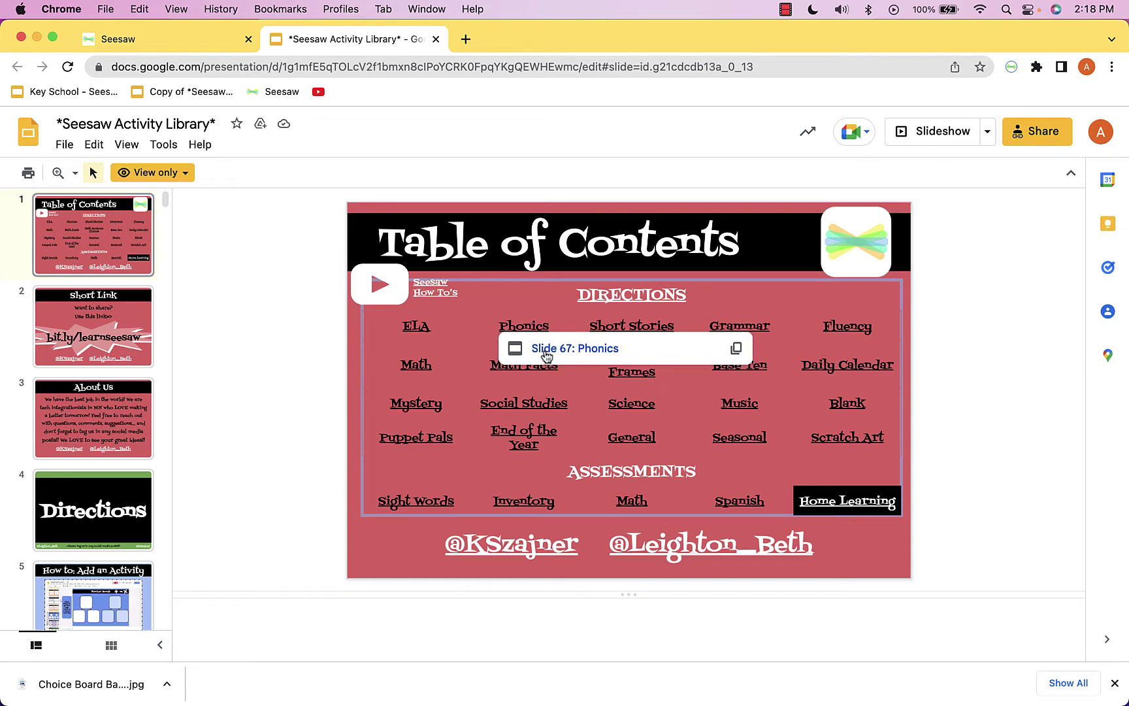
left_click(546, 354)
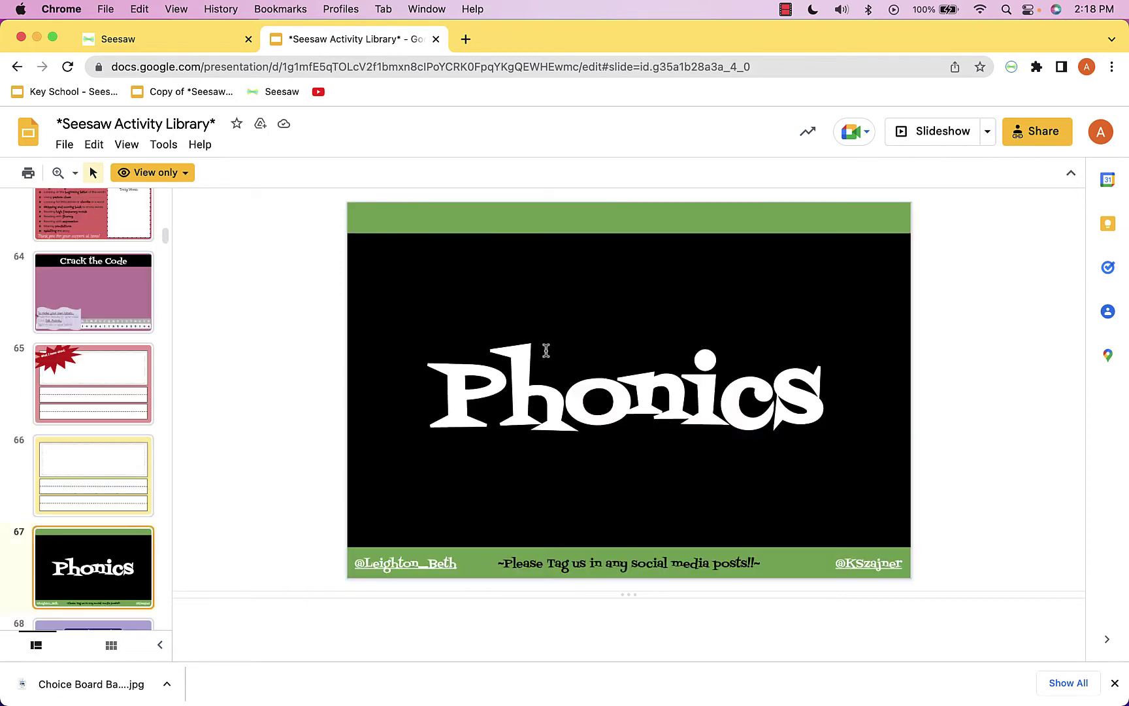
scroll(98, 484, "down", 5)
Browse slides 68–71 to the second -am, -as, -ap page and reveal its Click HERE Seesaw link.
left_click(85, 347)
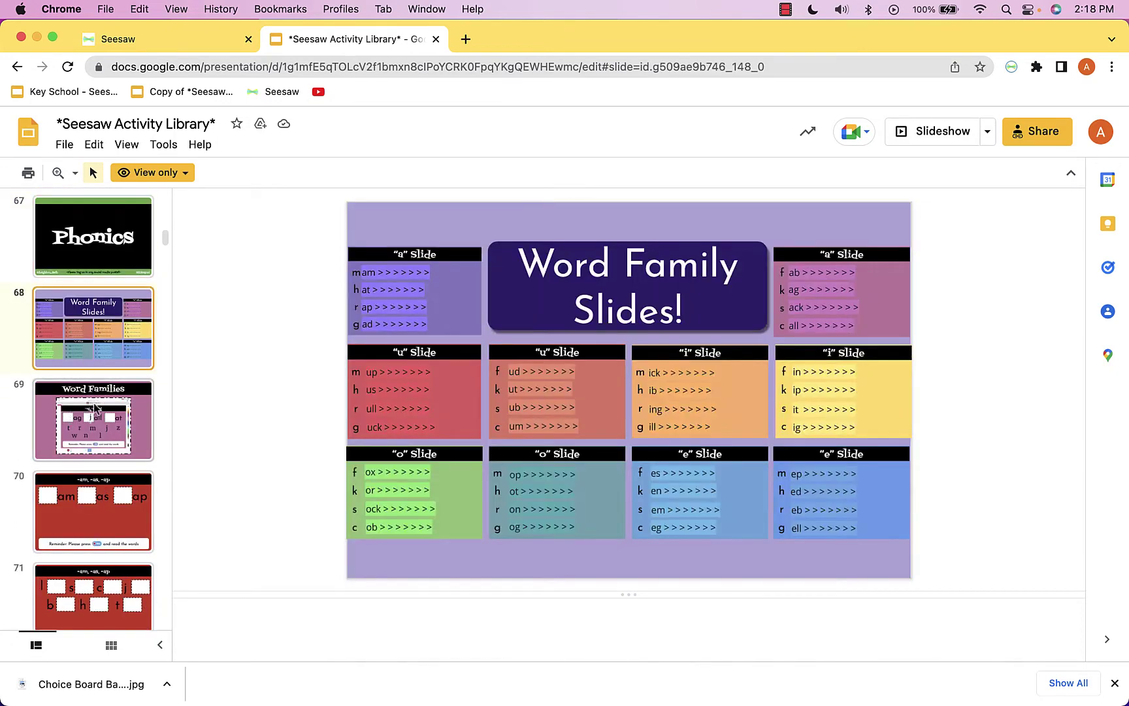
left_click(96, 422)
left_click(97, 530)
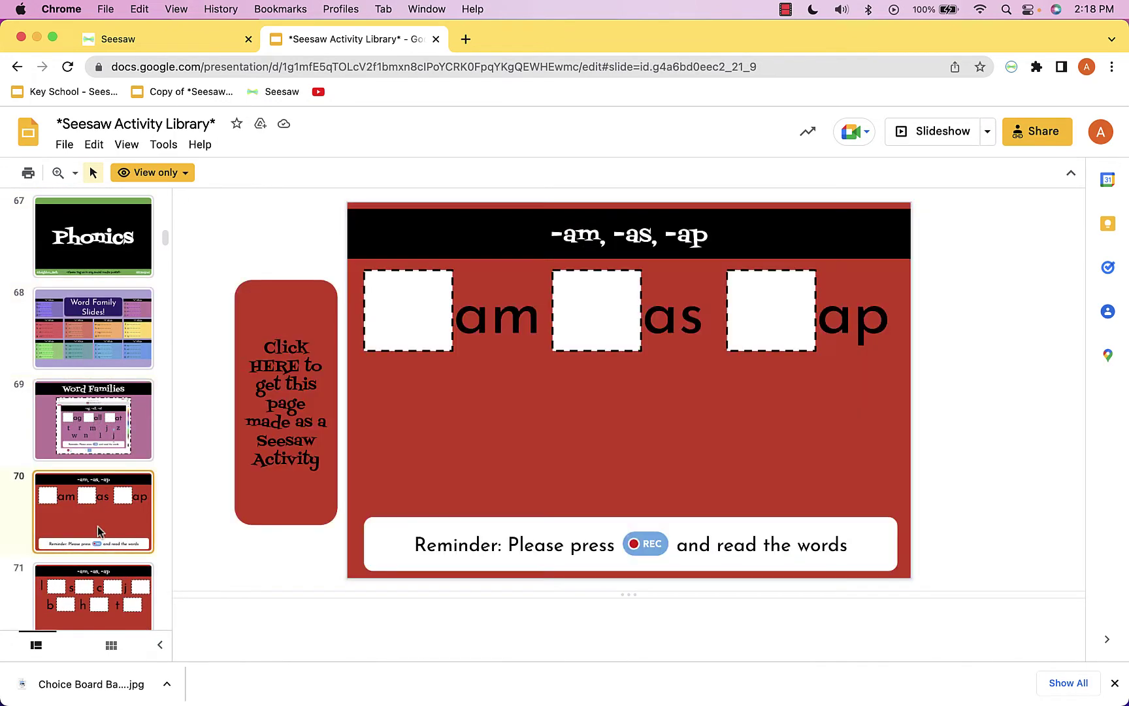
left_click(101, 592)
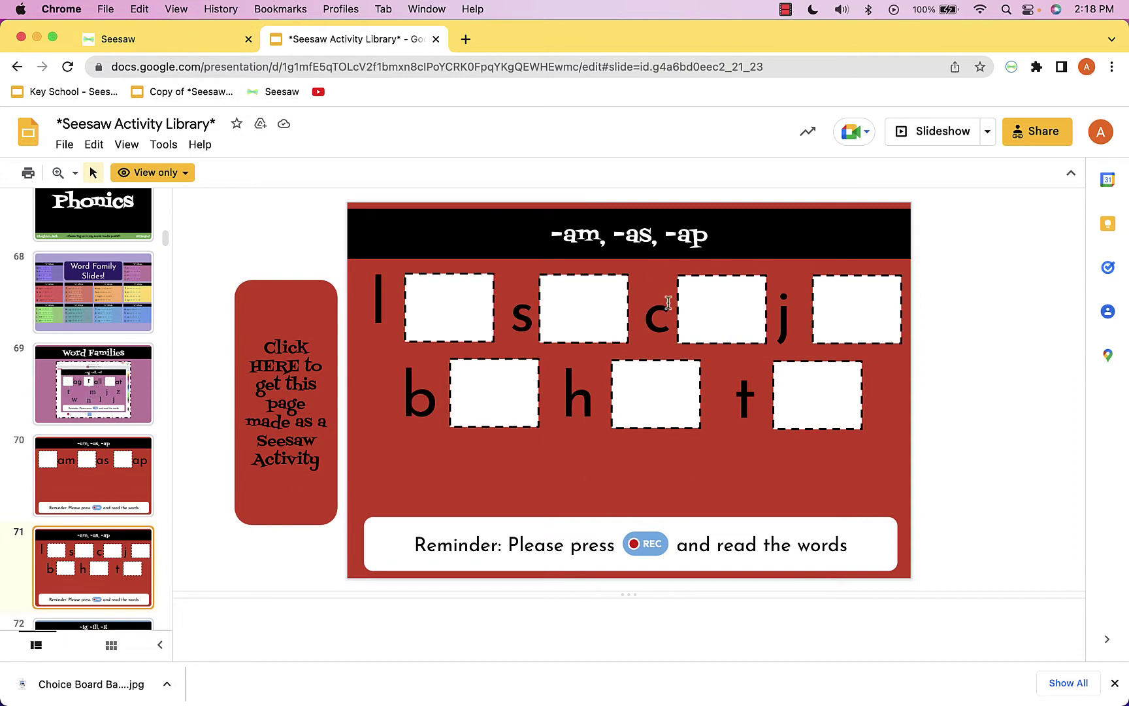
left_click(288, 381)
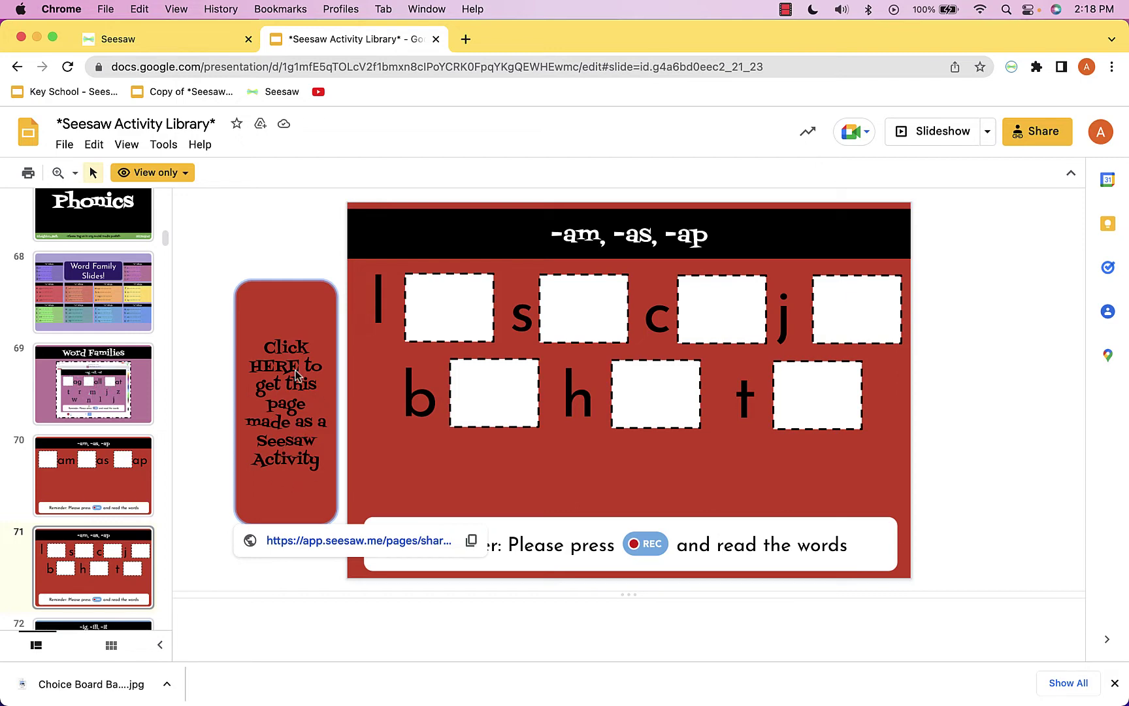
Open slide 71's Seesaw activity in a new tab and look over the shared activity page.
left_click(314, 542)
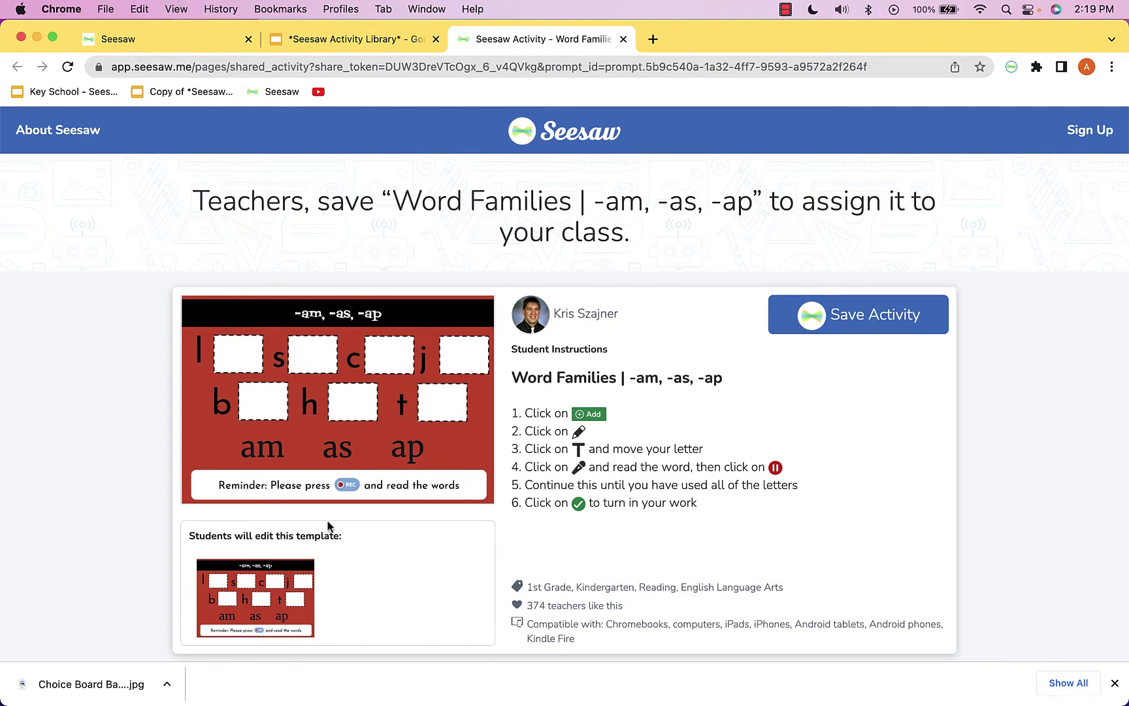
scroll(440, 529, "down", 2)
scroll(437, 520, "down", 1)
scroll(592, 318, "up", 3)
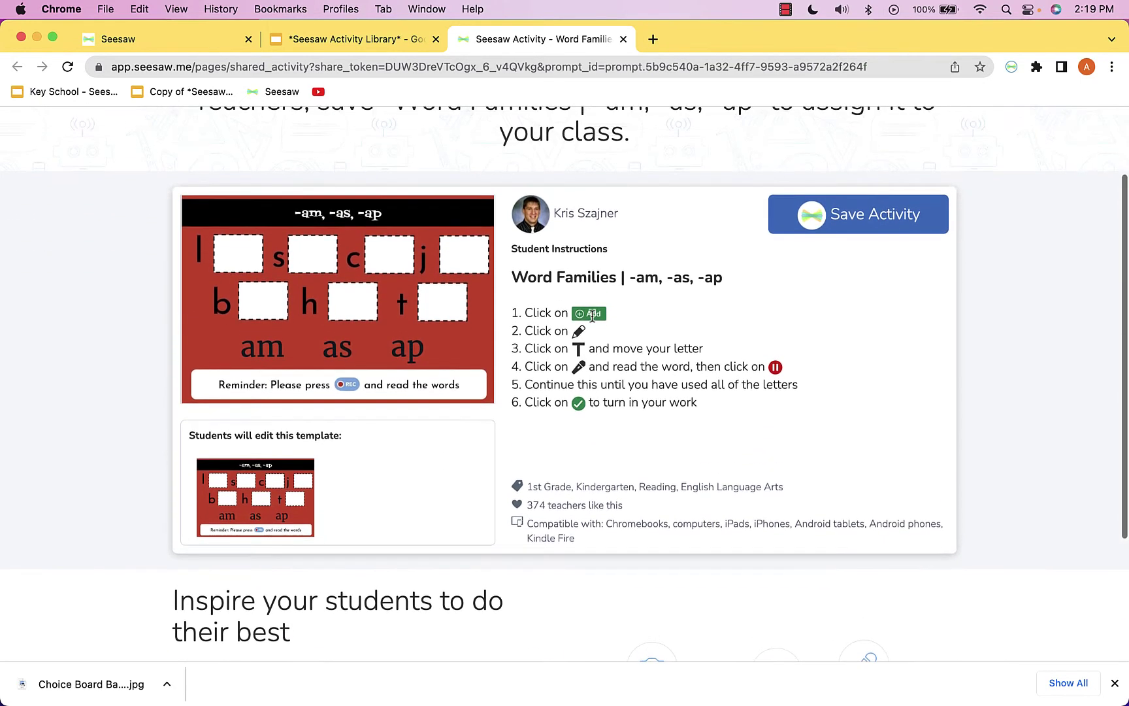
scroll(592, 318, "up", 1)
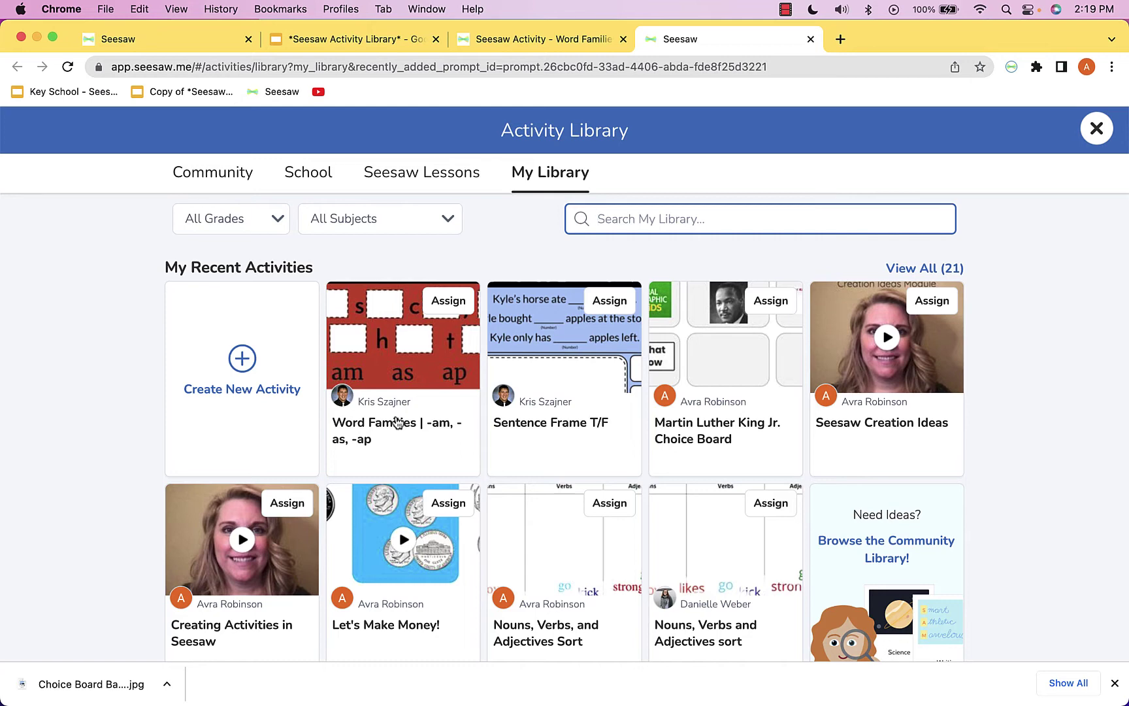
Open the Word Families | -am, -as, -ap activity details in My Library and show its more-options menu.
left_click(396, 434)
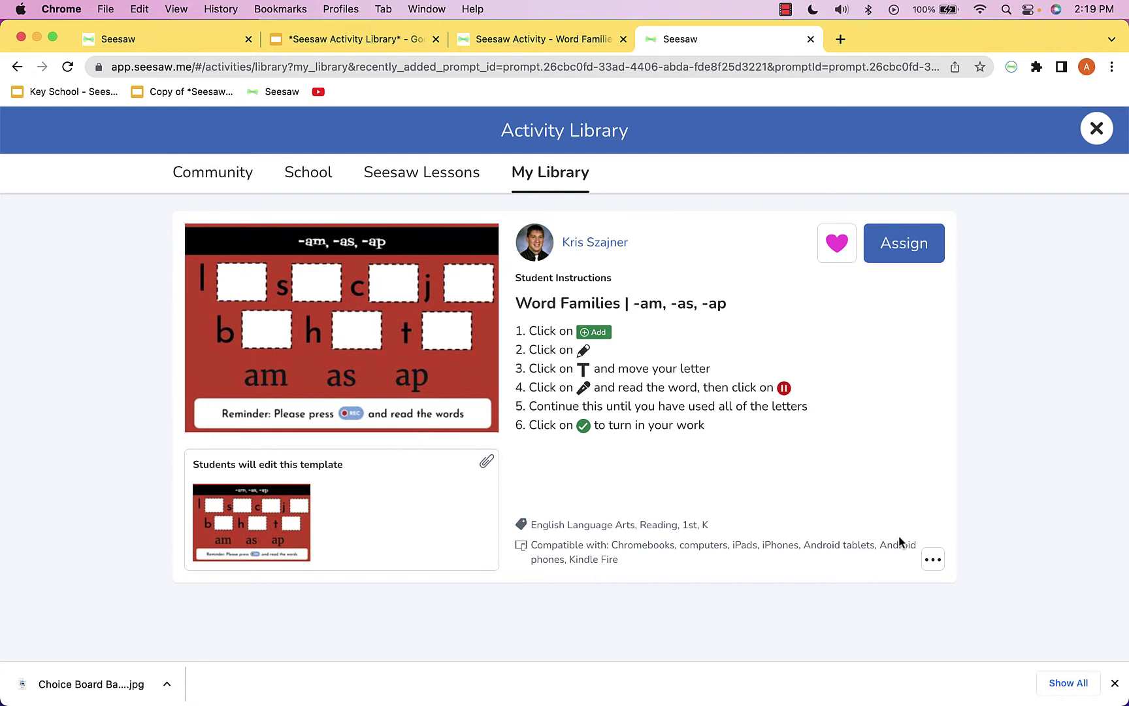
left_click(933, 563)
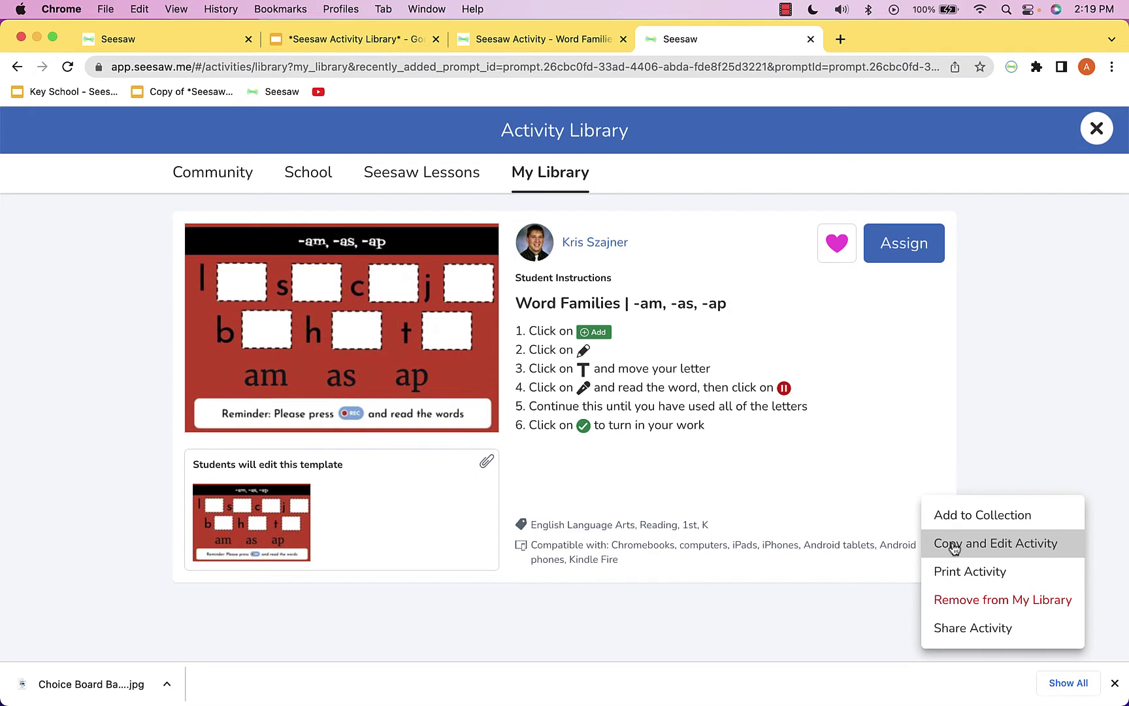
Make an editable copy of the activity and move down to its Student Template.
left_click(996, 544)
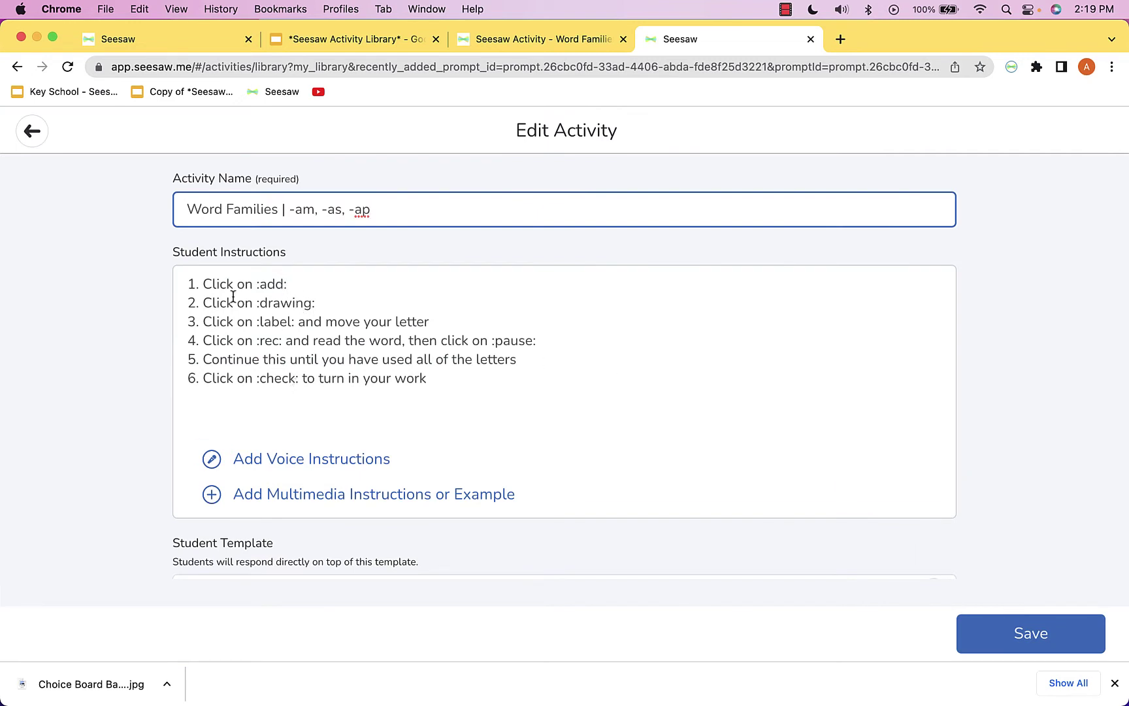
scroll(264, 384, "down", 3)
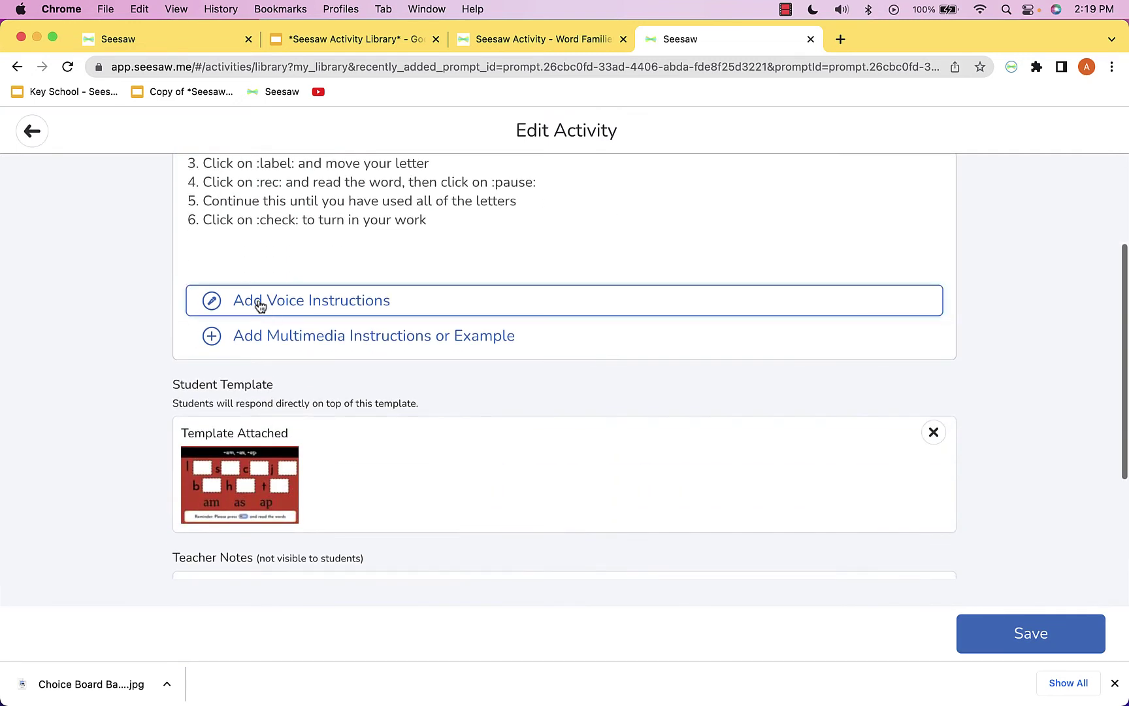
scroll(308, 345, "down", 2)
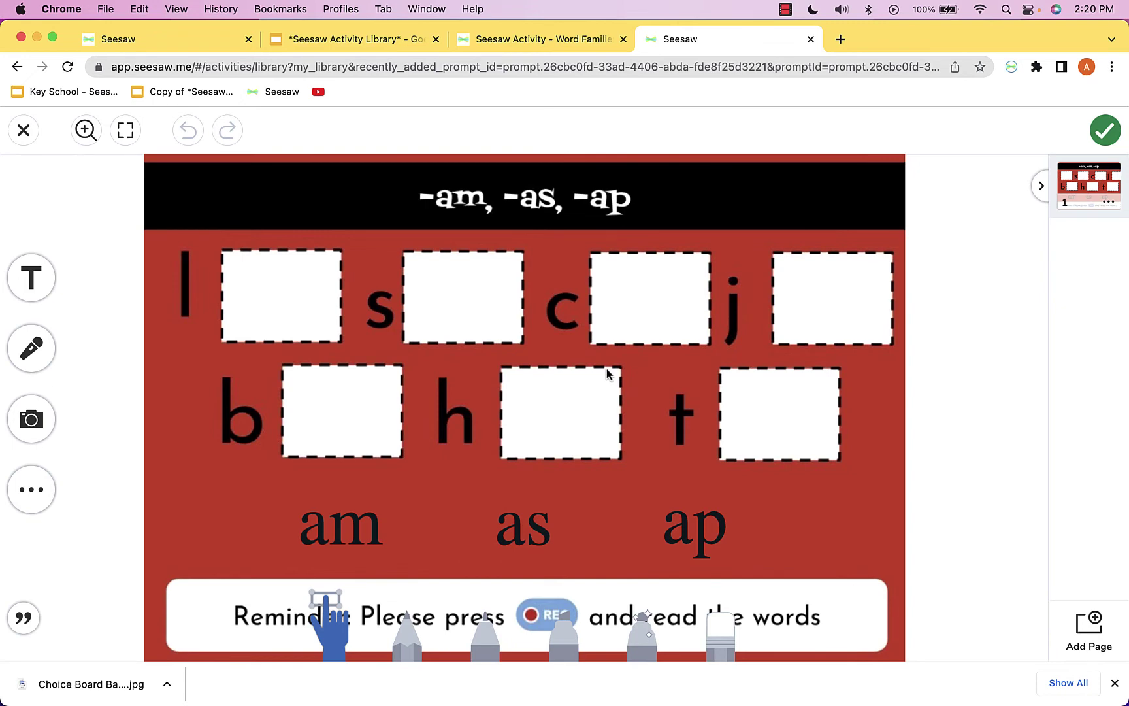
Finish editing the -am, -as, -ap template and save the copied activity to My Library.
left_click(1114, 132)
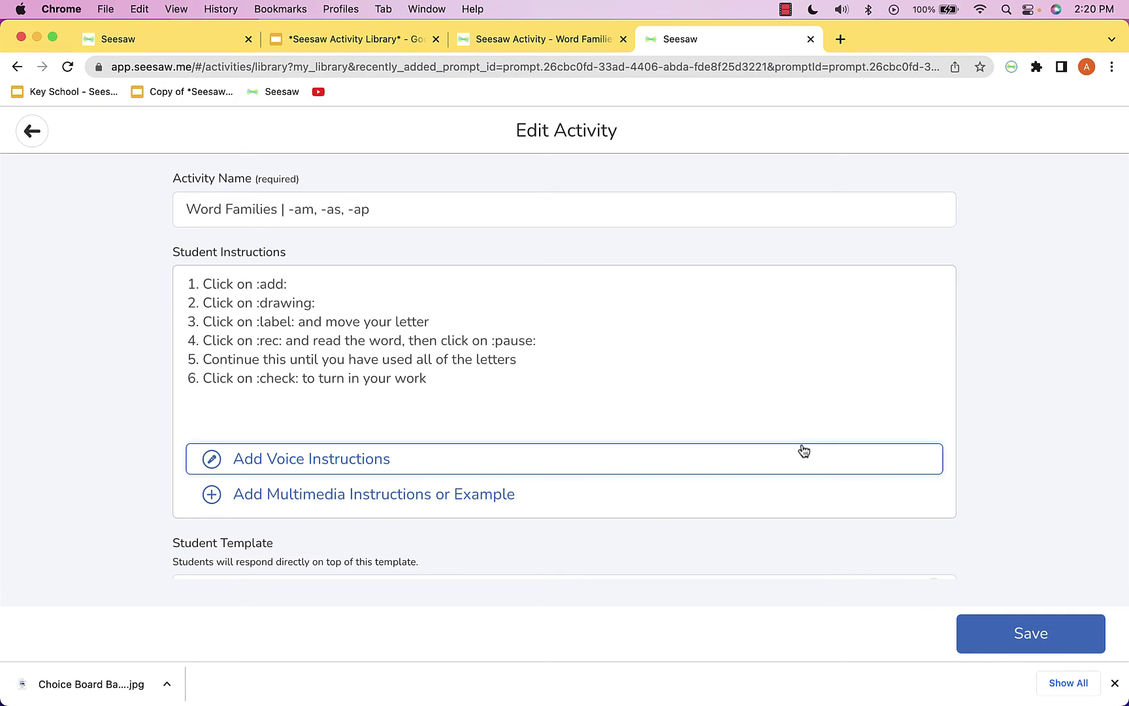
left_click(1026, 635)
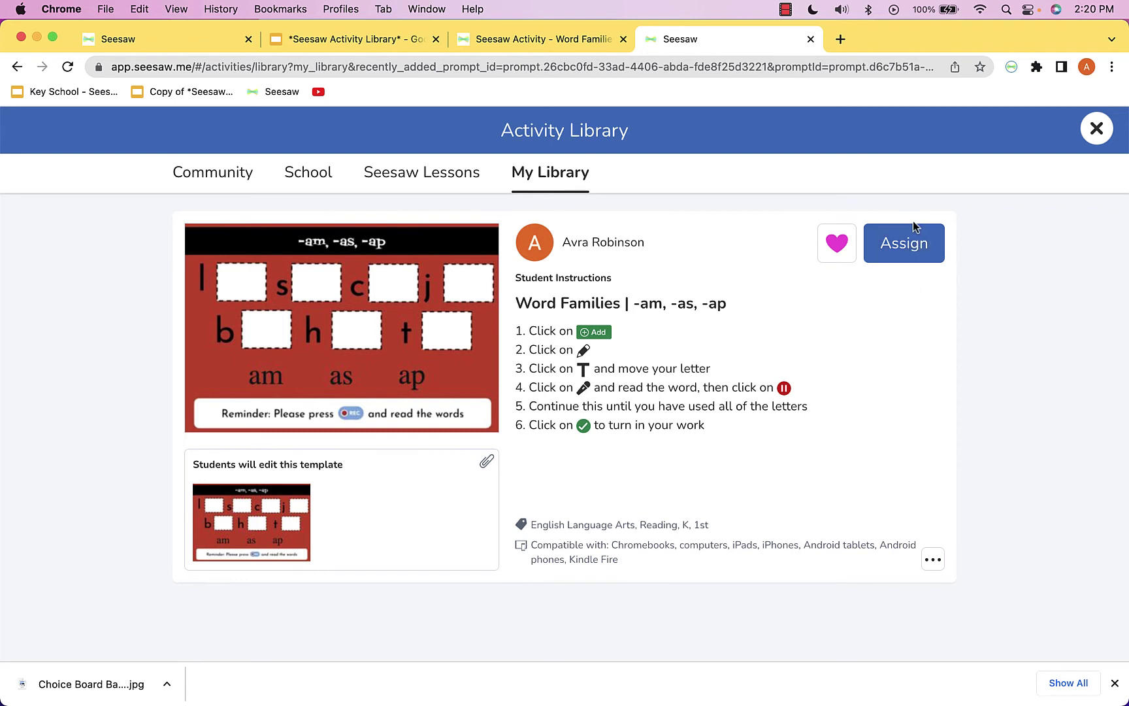
Return to the Seesaw Activity Library slides and browse slides 77 and 78.
left_click(371, 41)
scroll(120, 431, "down", 5)
scroll(119, 432, "down", 10)
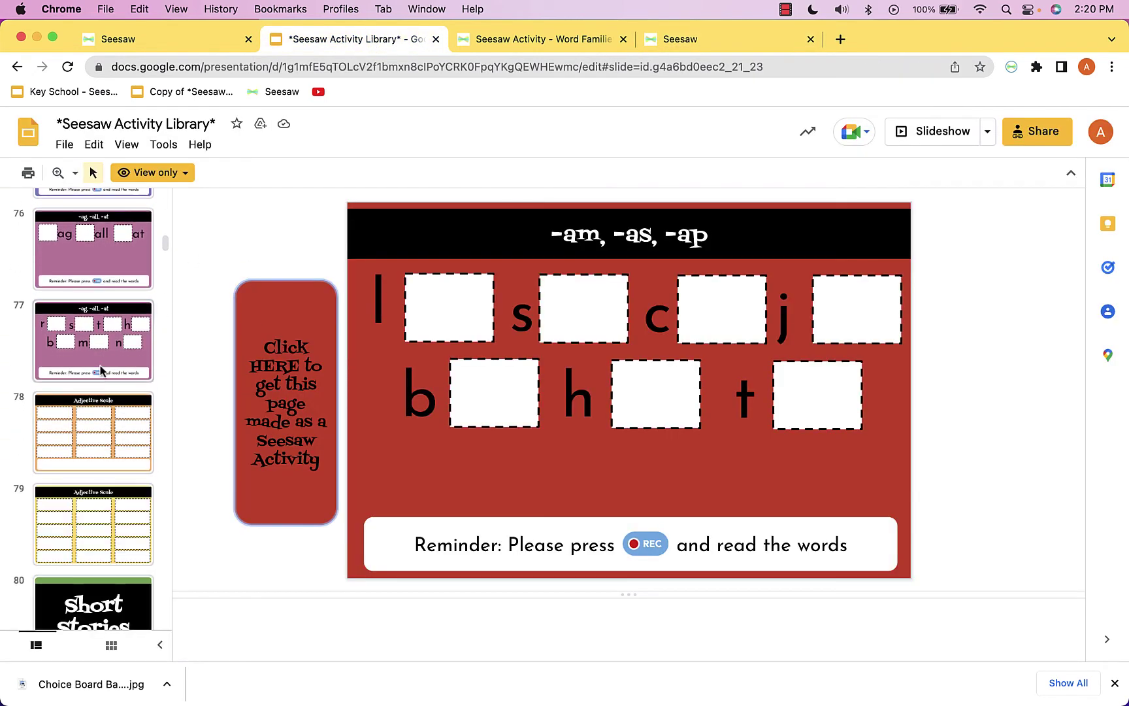
left_click(101, 371)
left_click(95, 428)
scroll(93, 435, "down", 3)
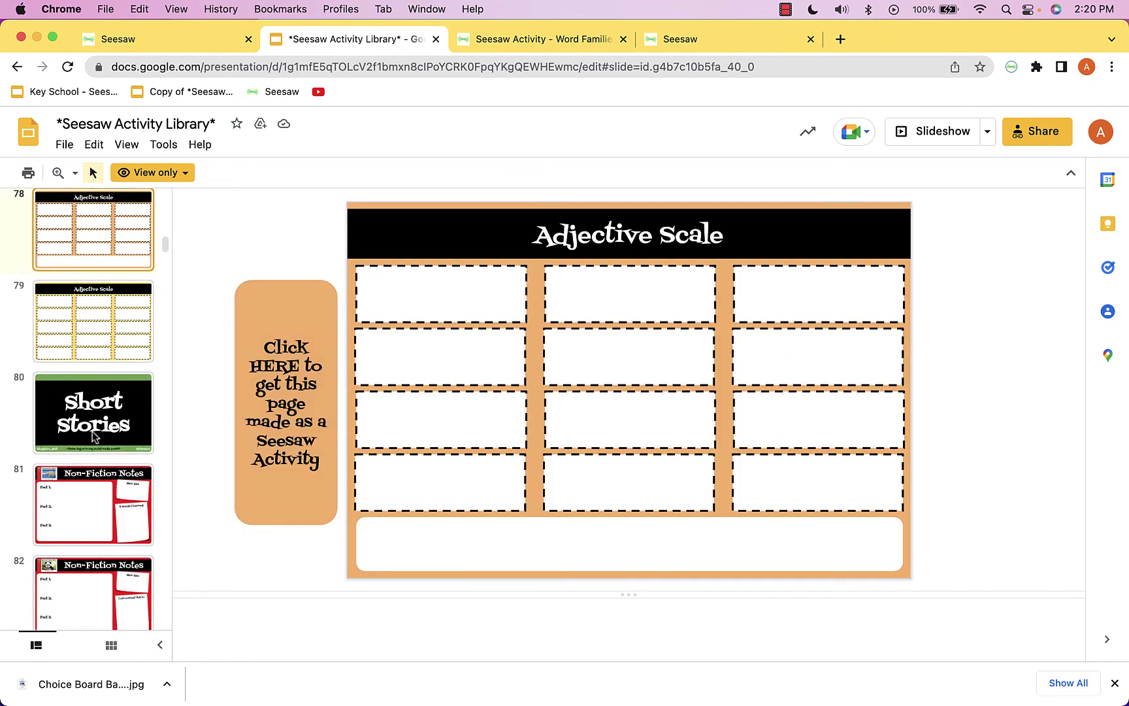
scroll(94, 385, "up", 20)
scroll(96, 386, "up", 20)
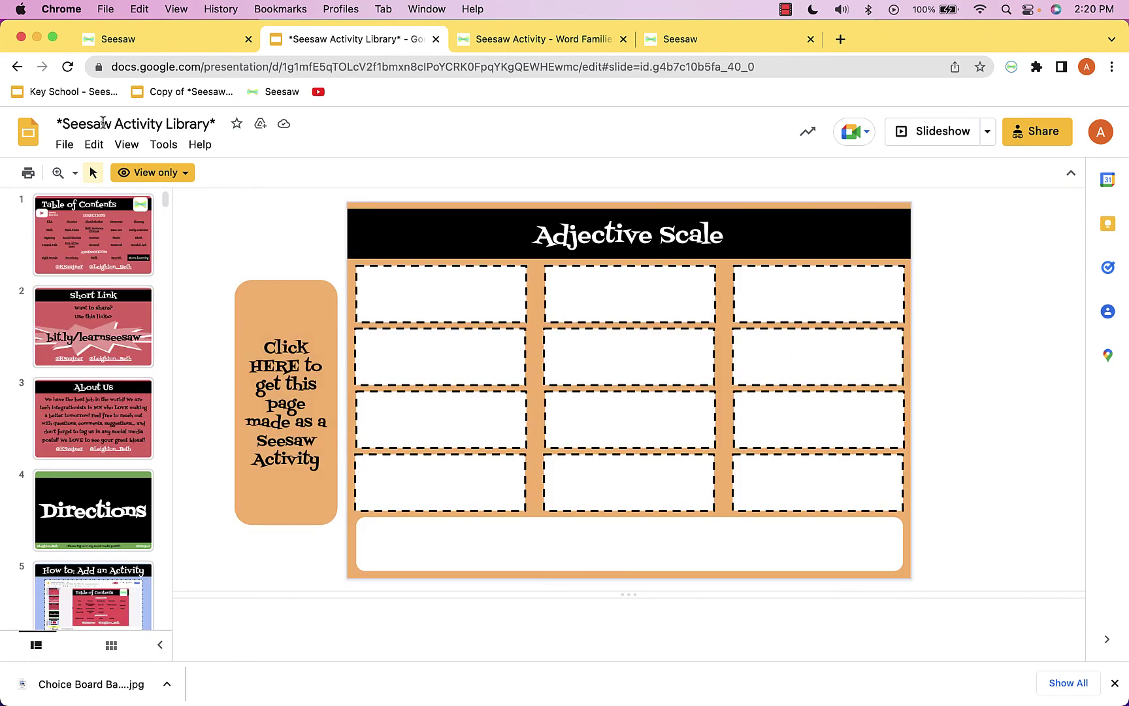
Follow the Table of Contents' Science link from slide 1 to slide 475.
left_click(103, 249)
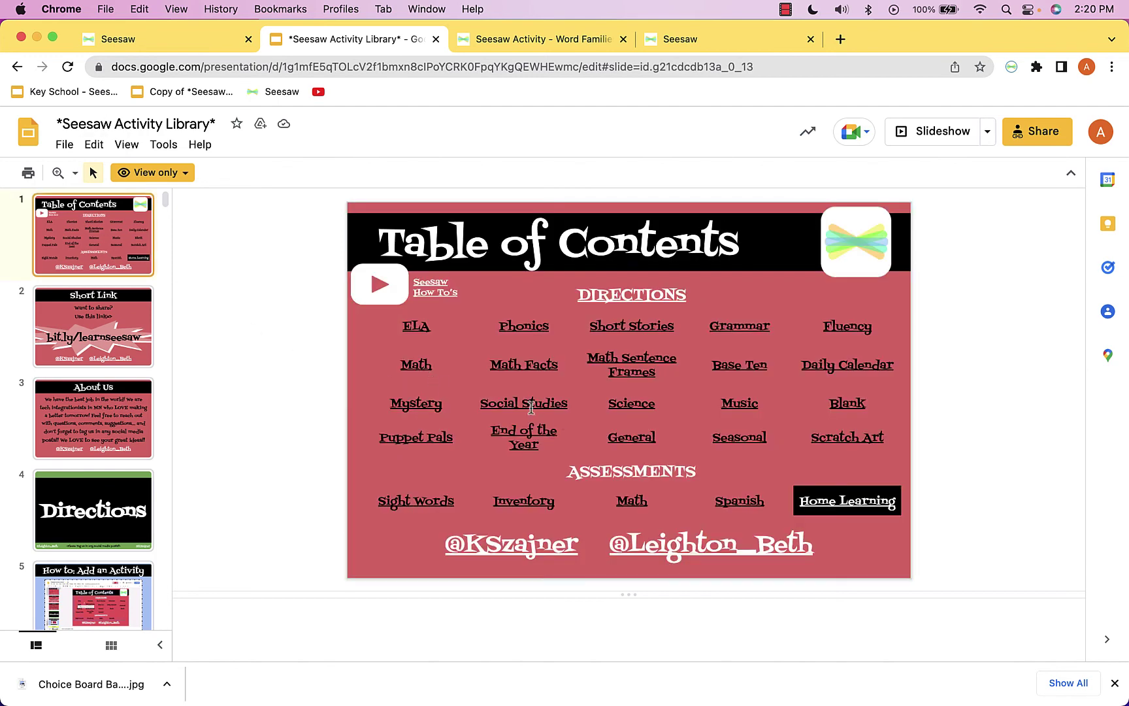
left_click(631, 403)
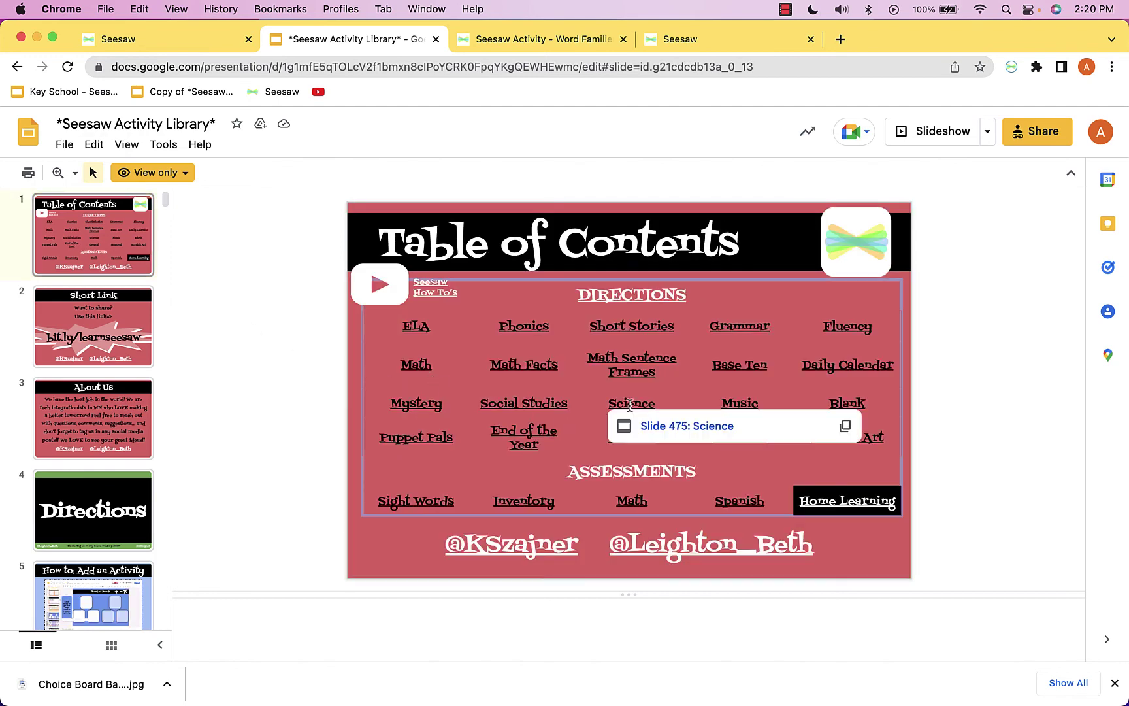
left_click(675, 429)
View Science slides 479, 478 and 477, ending on the purple Design Challenge template.
scroll(93, 540, "down", 6)
scroll(93, 541, "down", 2)
left_click(94, 456)
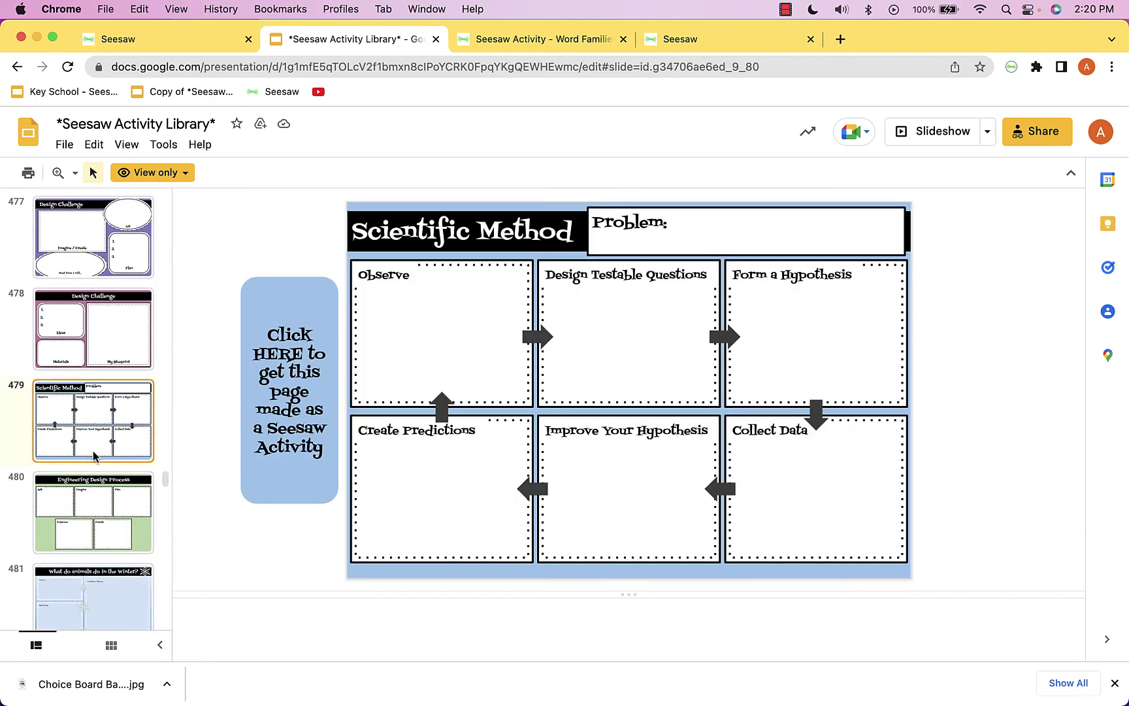
left_click(69, 351)
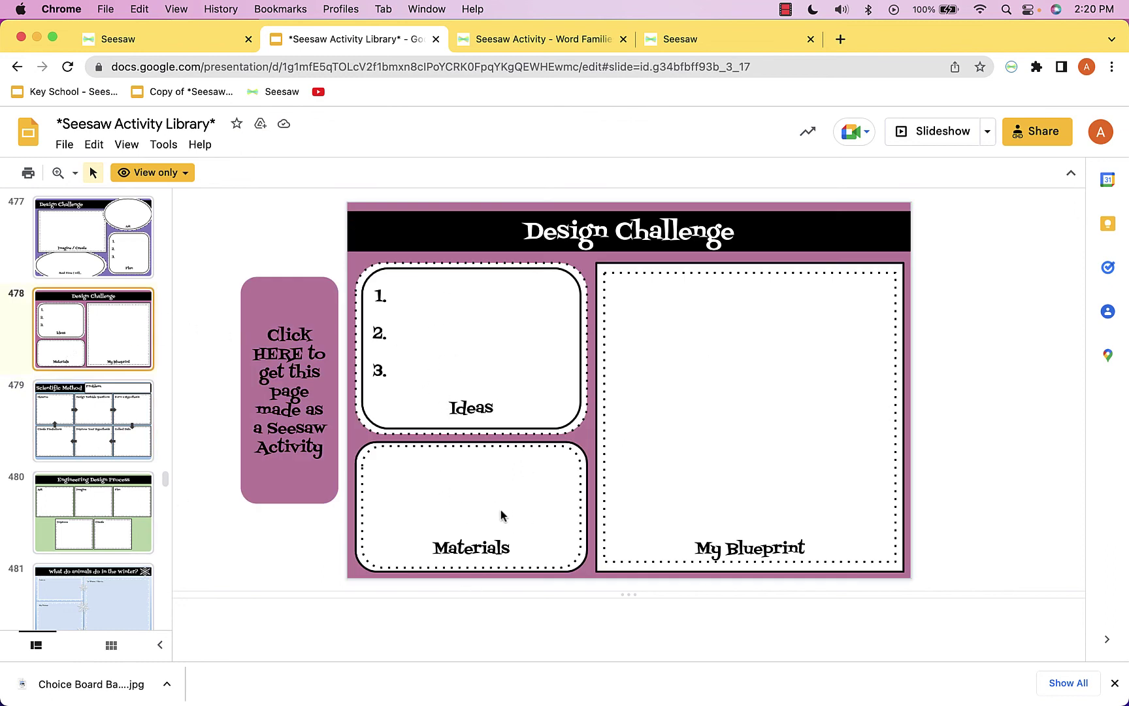
left_click(92, 269)
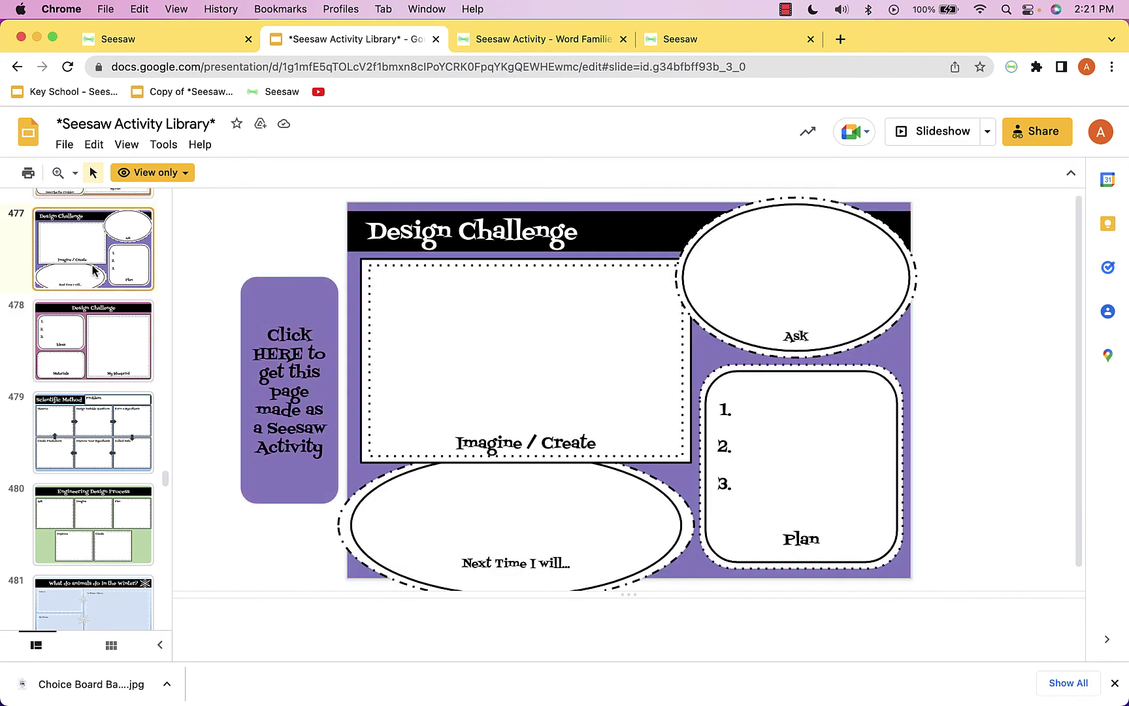